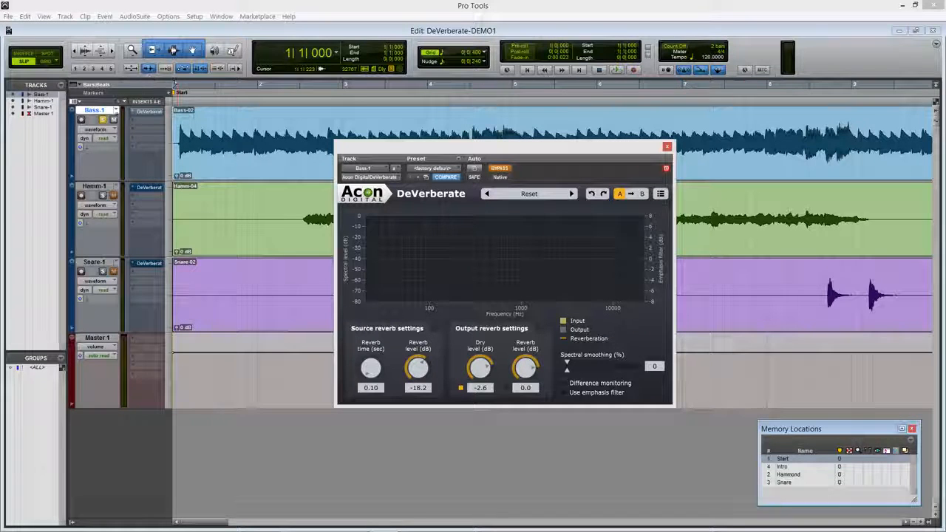
Step: Select the Hamm-1 and Snare-1 tracks in turn and return the selection to the Bass-1 track
left_click(95, 186)
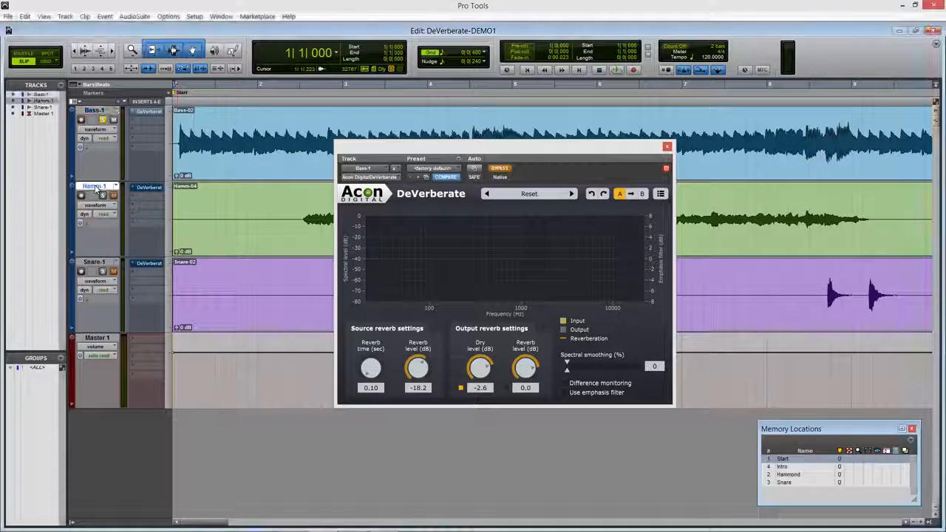
left_click(96, 263)
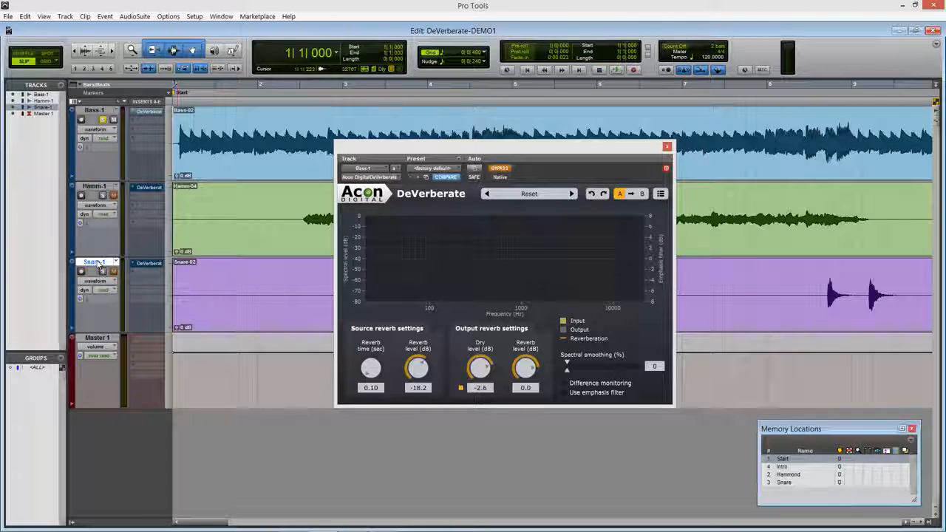
left_click(94, 110)
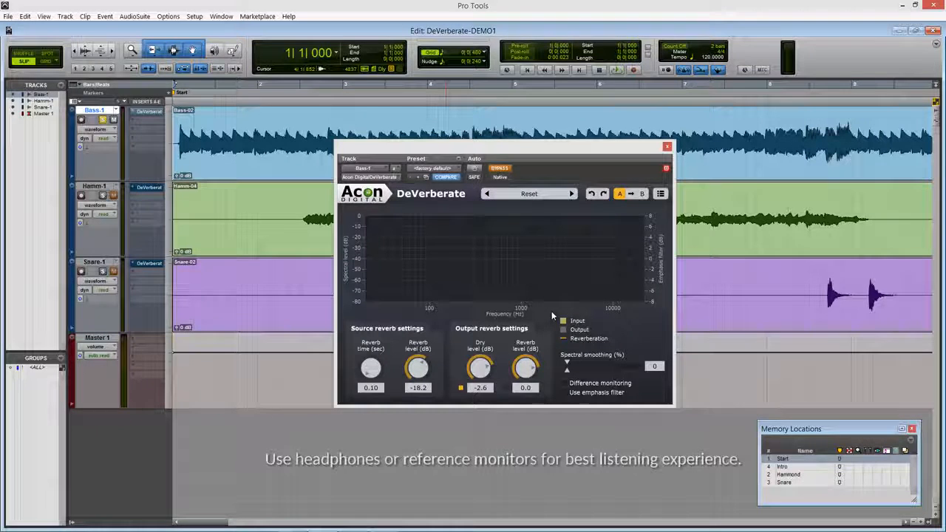
Step: During playback, enable DeVerberate on Bass-1, set its source reverb time to about 4.47 sec and compare it with bypass
key("space")
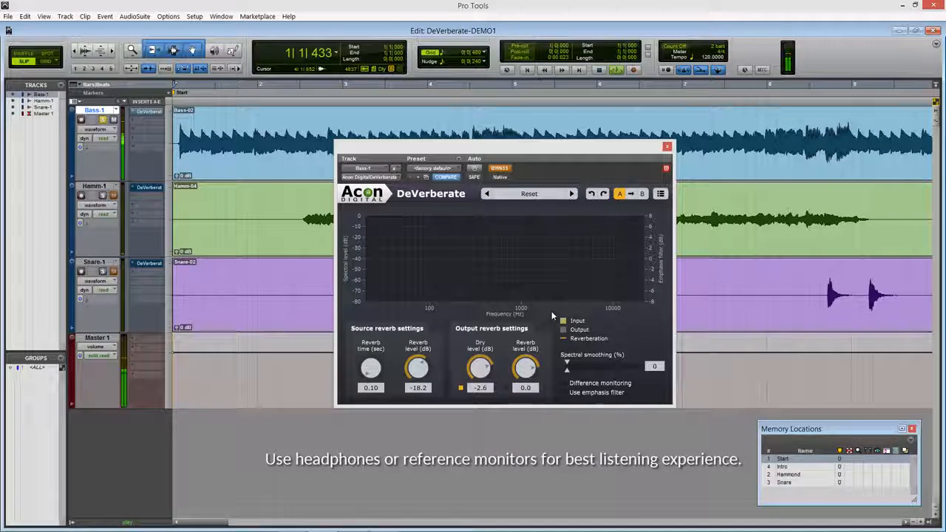
left_click(499, 173)
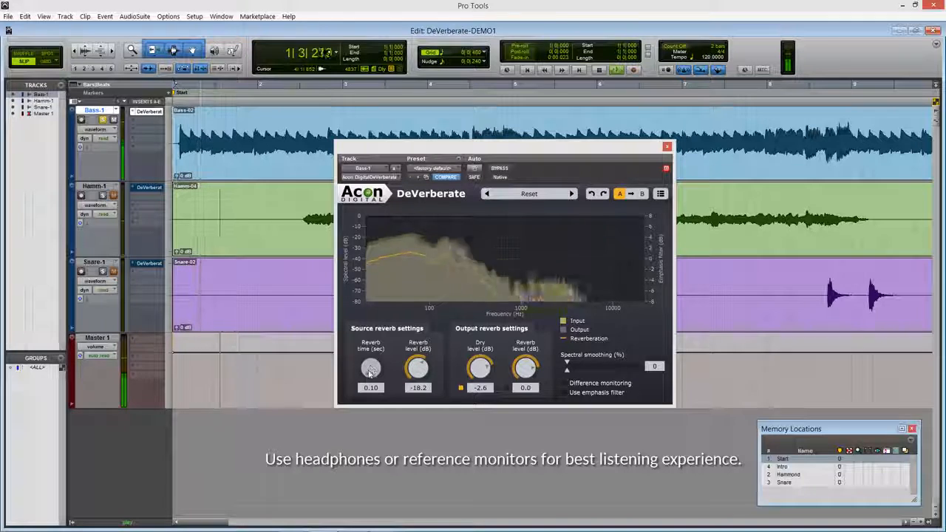
left_click_drag(370, 371, 376, 312)
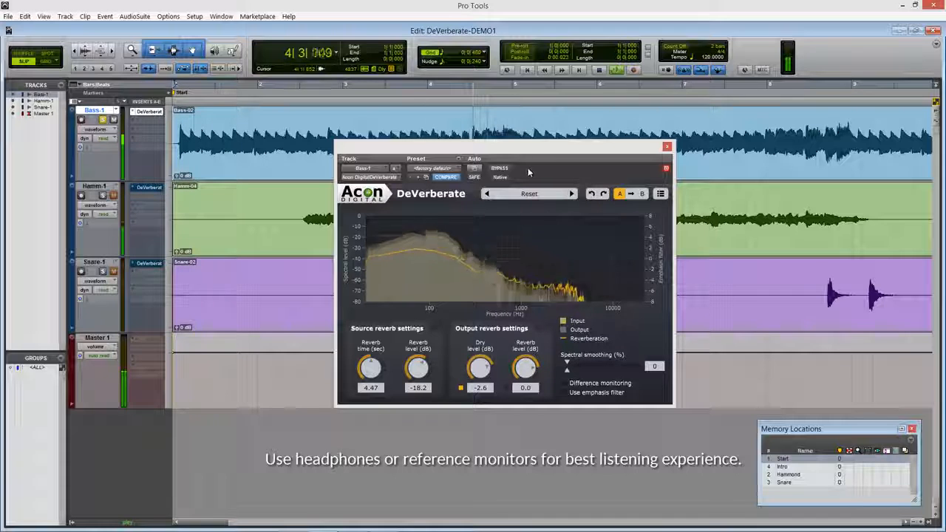
left_click(500, 169)
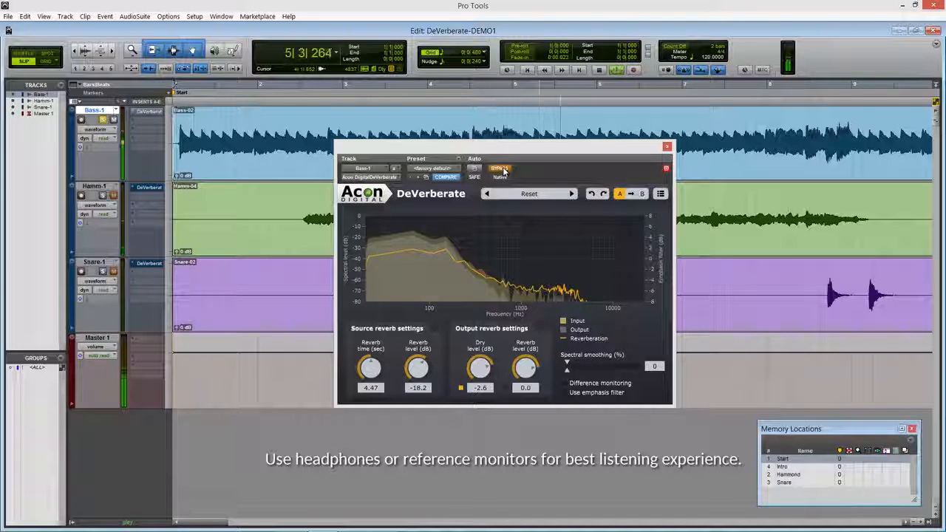
left_click(501, 169)
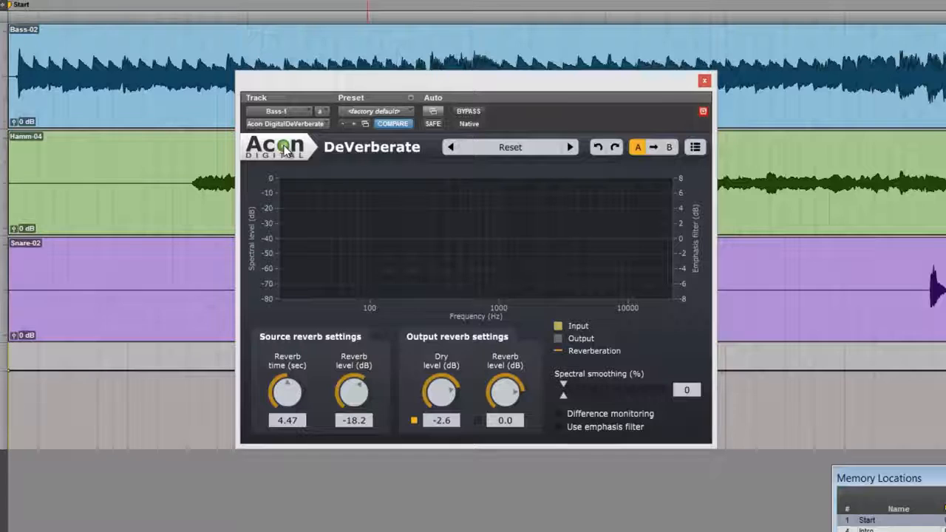
Step: Review DeVerberate's preset list and view its help page in a widened window, closing both
left_click(515, 149)
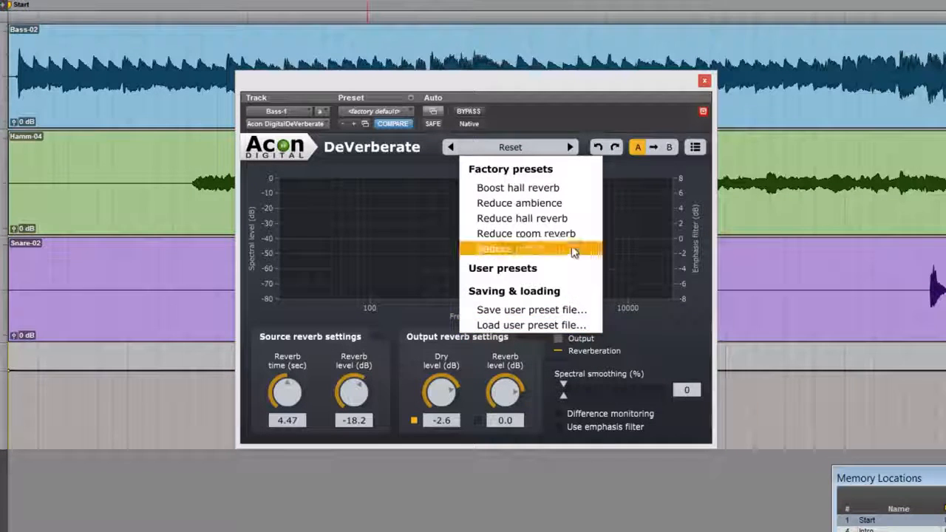
left_click(568, 120)
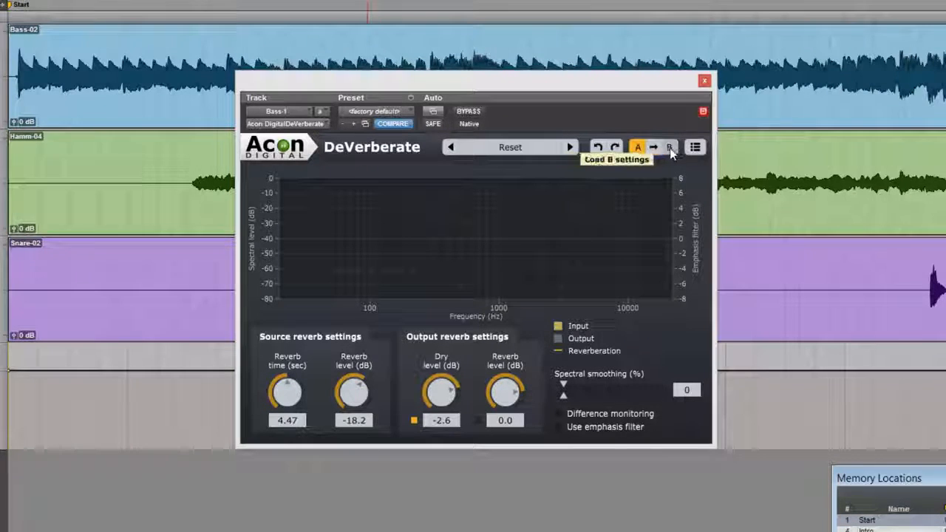
left_click(695, 147)
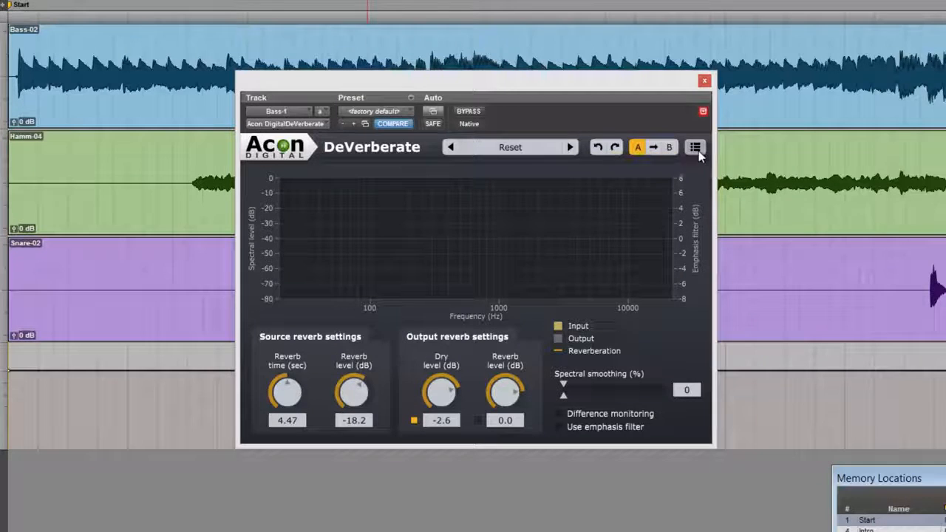
left_click(717, 166)
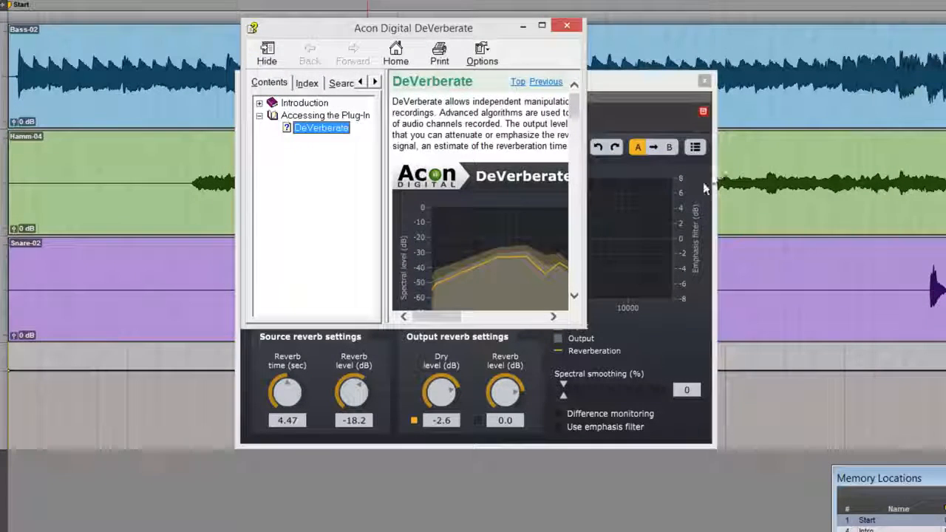
left_click_drag(583, 323, 842, 324)
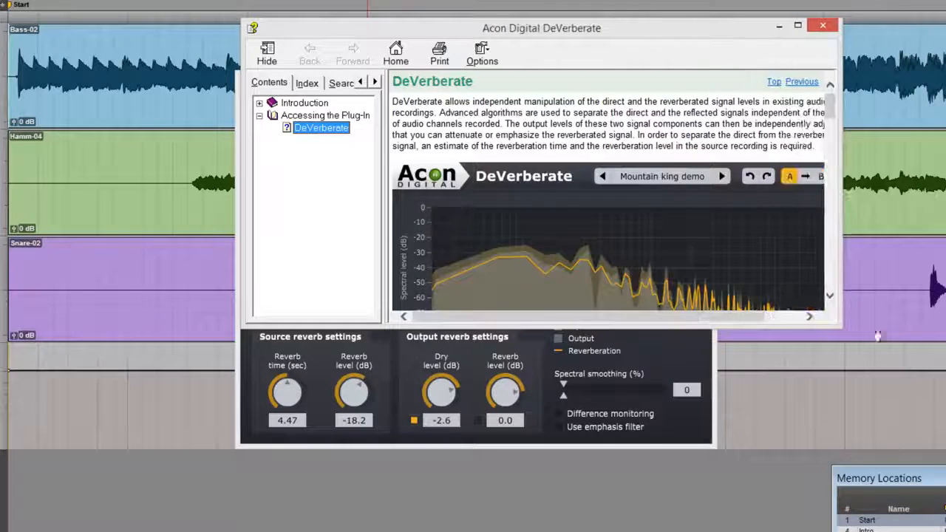
left_click(828, 27)
Step: Try the light theme on the DeVerberate interface and switch back to the dark theme
left_click(695, 148)
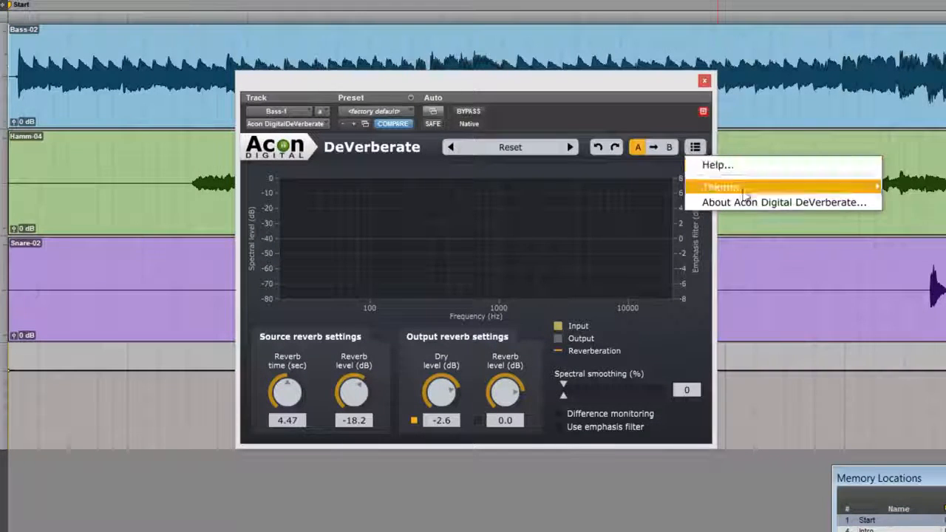
mouse_move(798, 183)
left_click(917, 203)
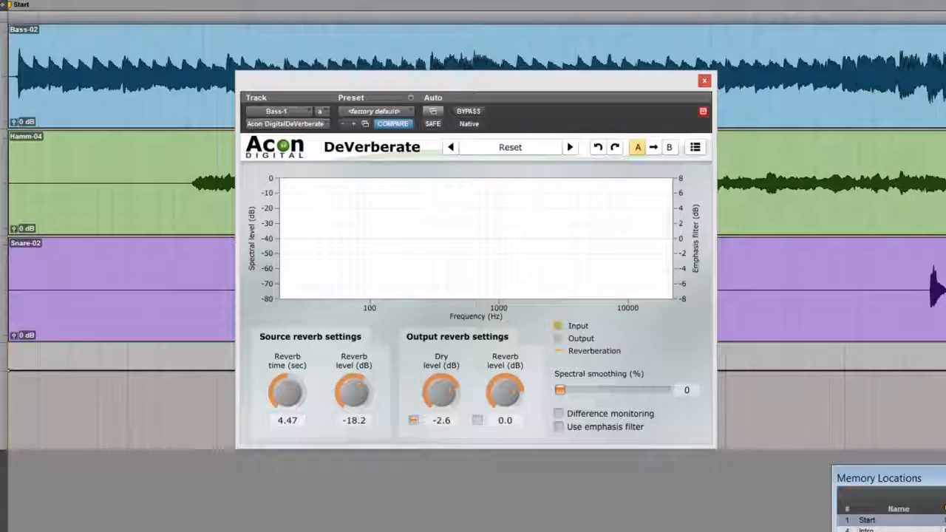
left_click(696, 147)
mouse_move(843, 188)
left_click(913, 190)
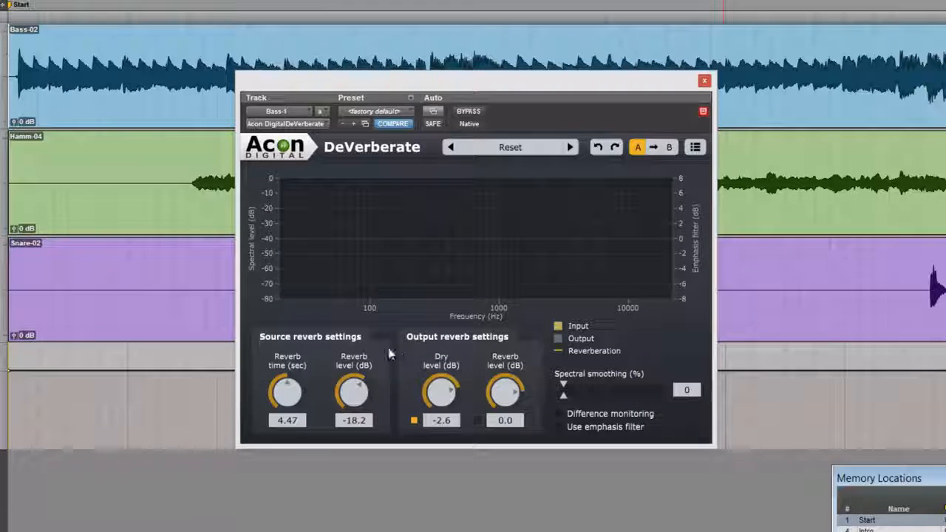
Step: Set Bass-1's source reverb time to about 4.02 sec and source reverb level to about -17.3 dB, and close the plug-in window
left_click_drag(357, 390, 307, 475)
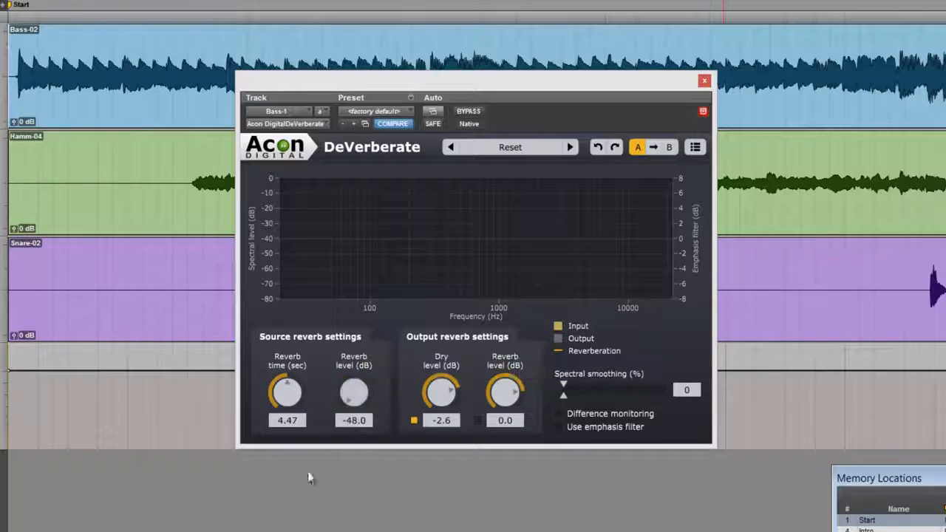
left_click_drag(292, 393, 419, 295)
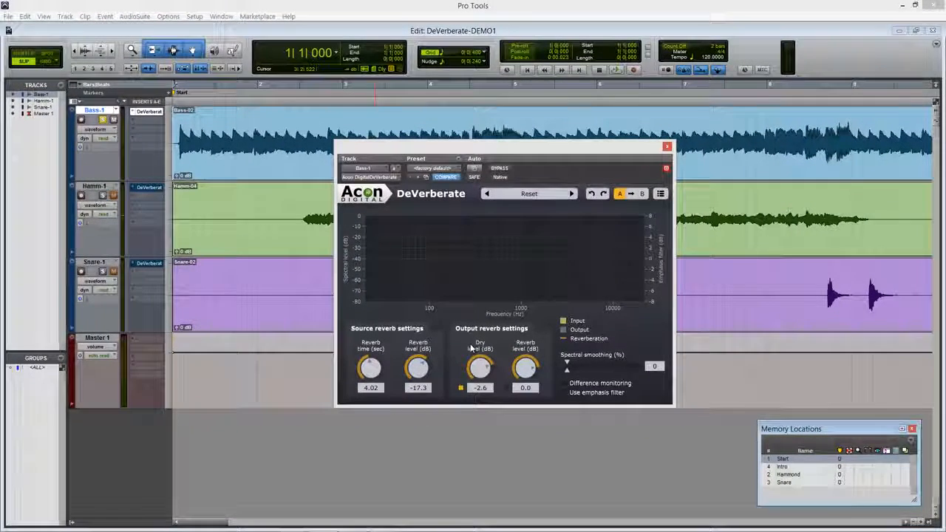
left_click(668, 146)
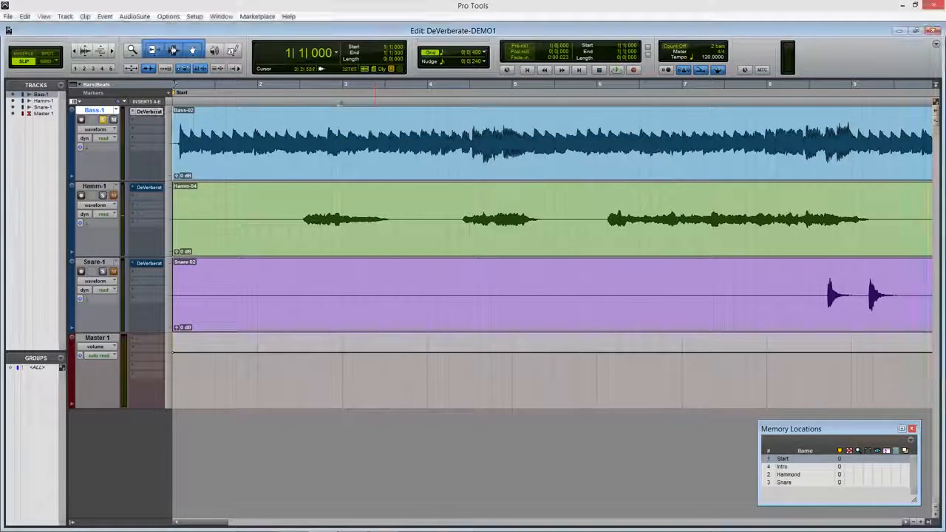
Step: Solo Hamm-1 in place of Bass-1 with its DeVerberate window open, and play from the Hammond memory location
left_click(103, 120)
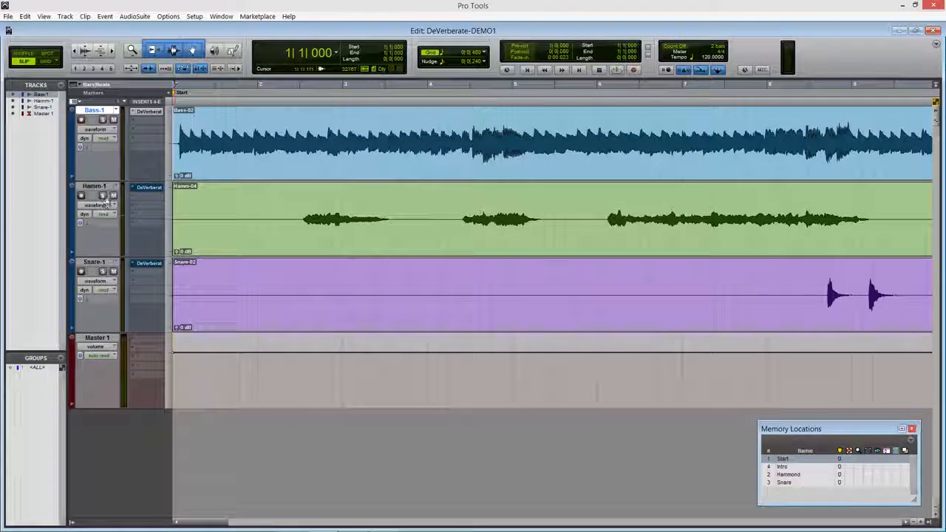
left_click(146, 188)
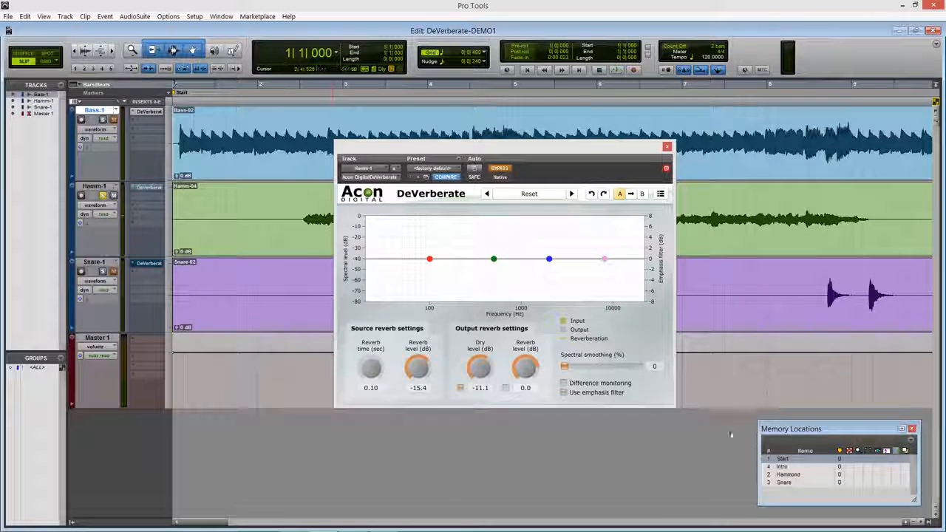
left_click(786, 476)
key("space")
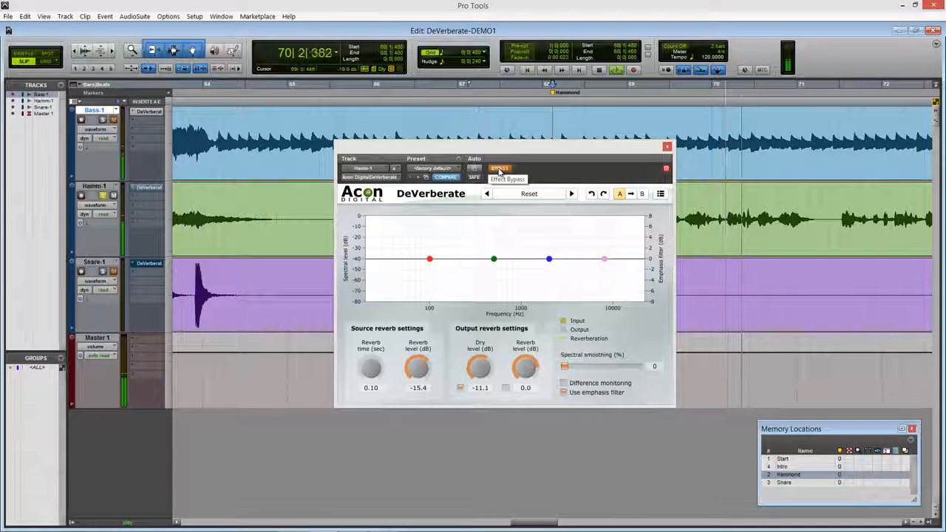
Step: Take Hamm-1's DeVerberate out of bypass with source reverb time at about 5.19 sec and dry level at about -0.5 dB, and stop playback
left_click(500, 169)
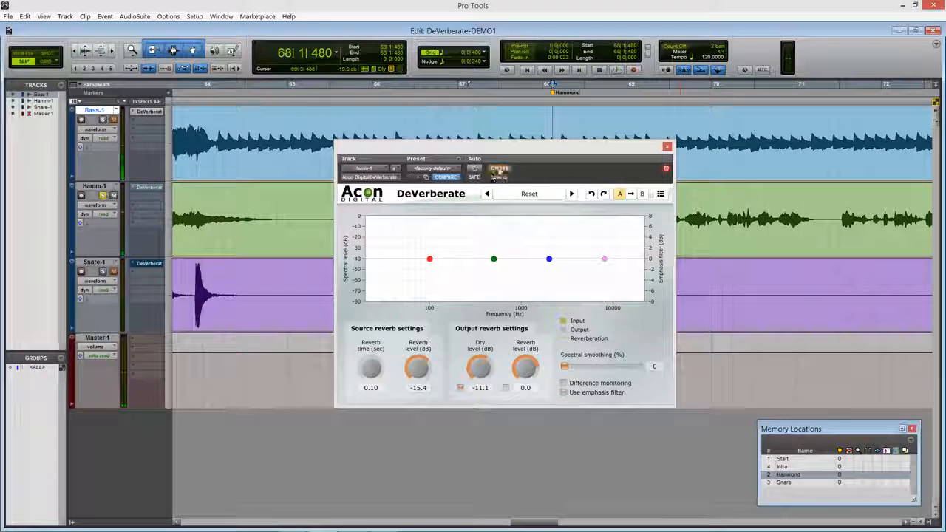
left_click_drag(370, 368, 376, 303)
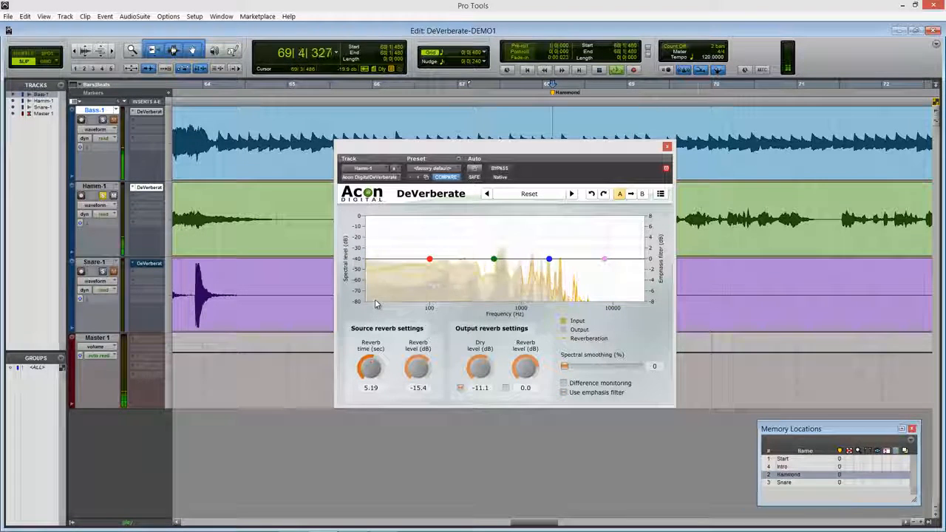
left_click_drag(476, 373, 477, 350)
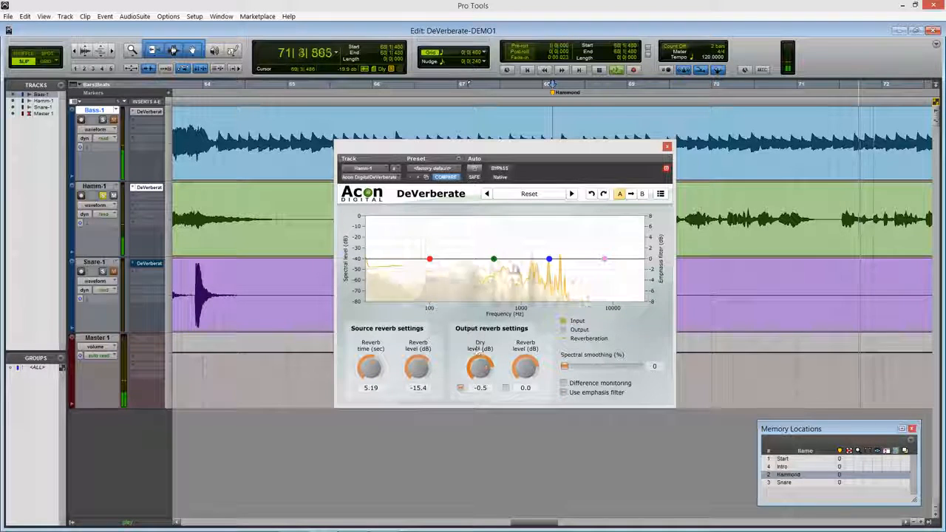
left_click(500, 169)
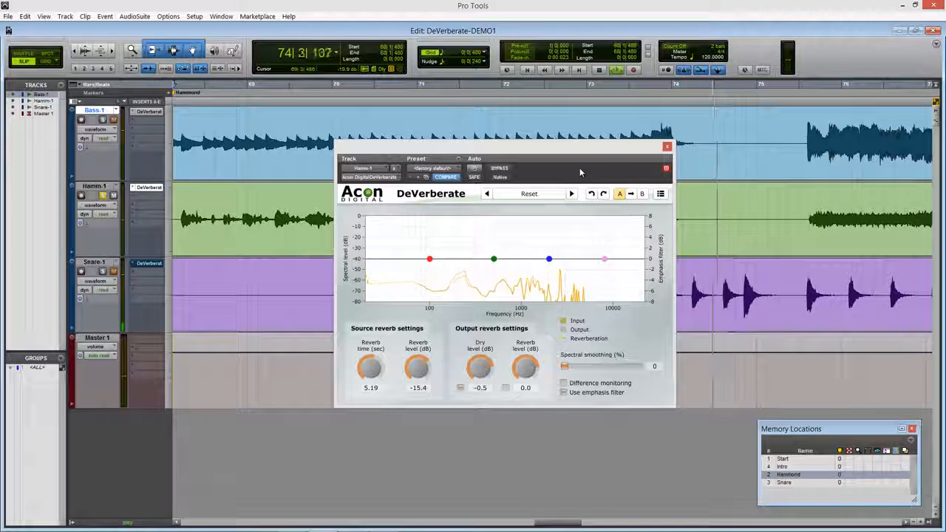
key("space")
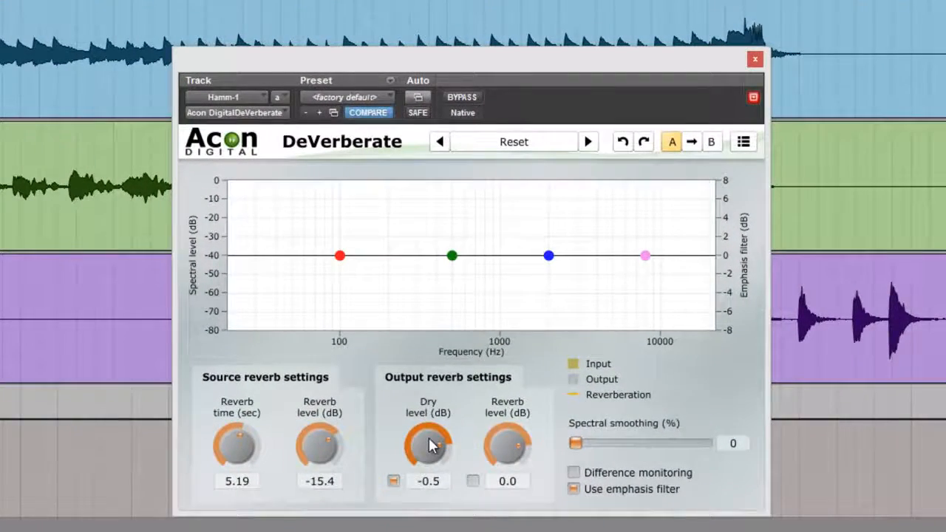
Step: Sweep the output levels down and back up, leaving the dry level at about -0.3 dB and the reverb level at about -4.3 dB
left_click_drag(432, 445, 434, 457)
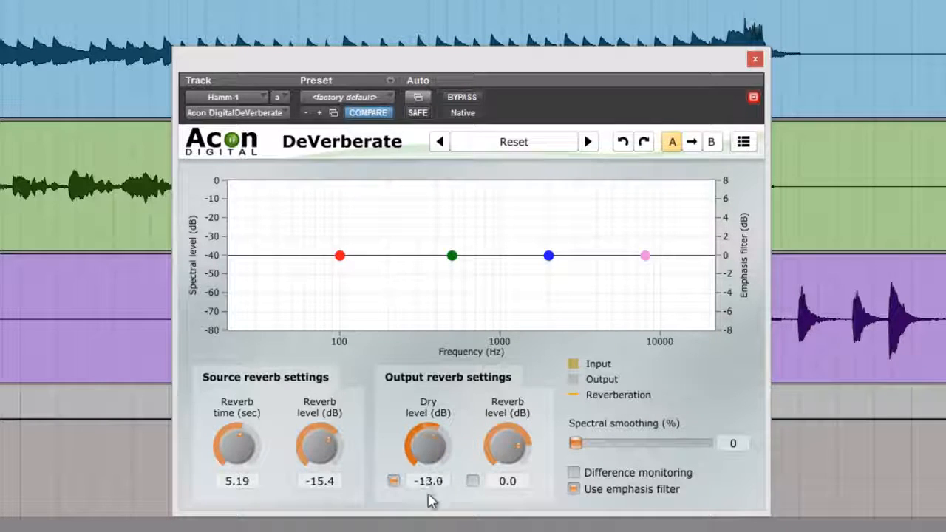
left_click_drag(424, 530, 437, 446)
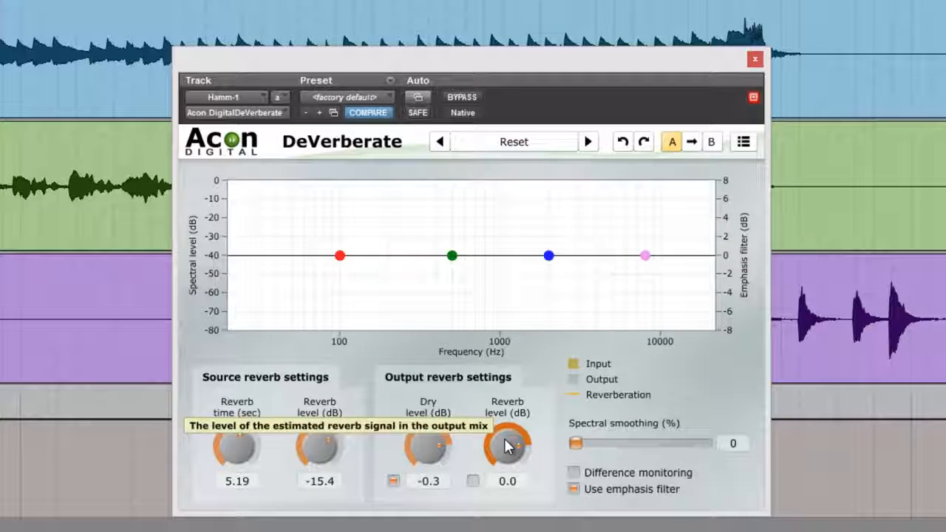
left_click_drag(506, 445, 508, 491)
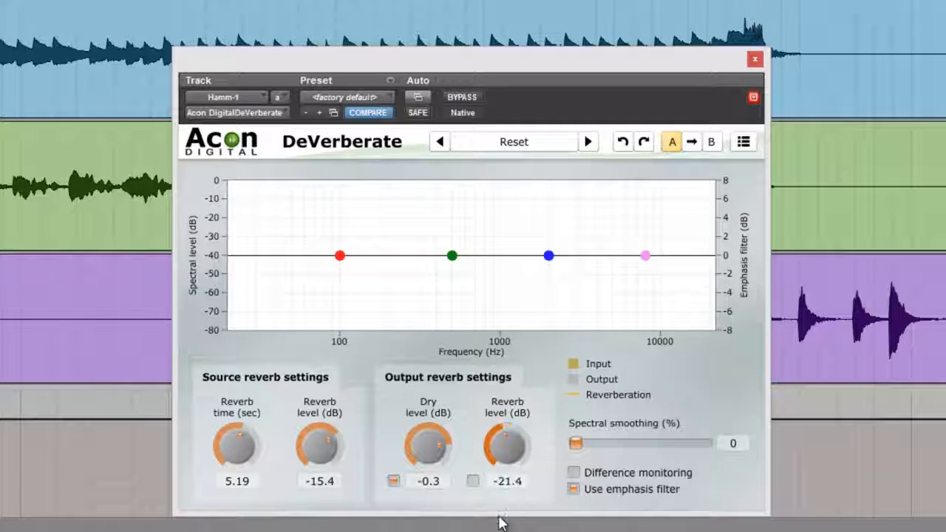
left_click_drag(499, 522, 506, 453)
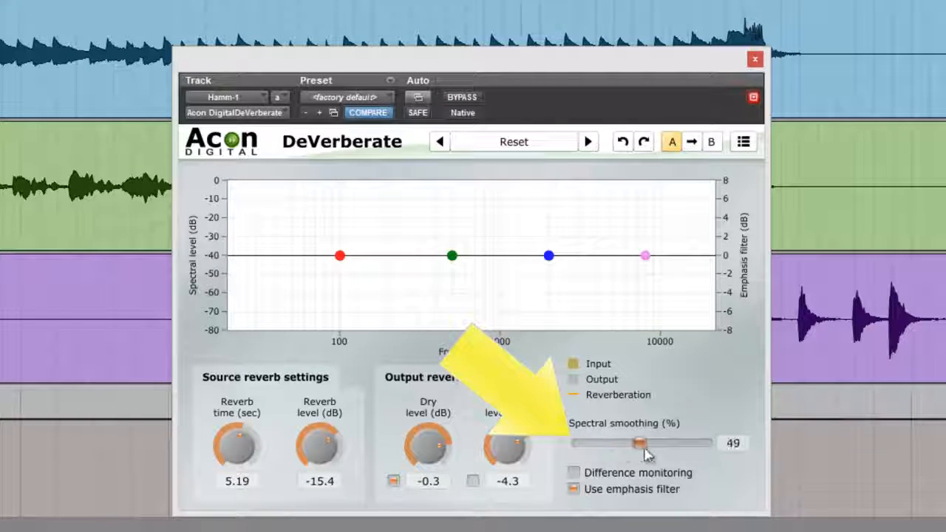
Step: Try spectral smoothing at 100% and return it to 0%
left_click_drag(675, 447, 703, 444)
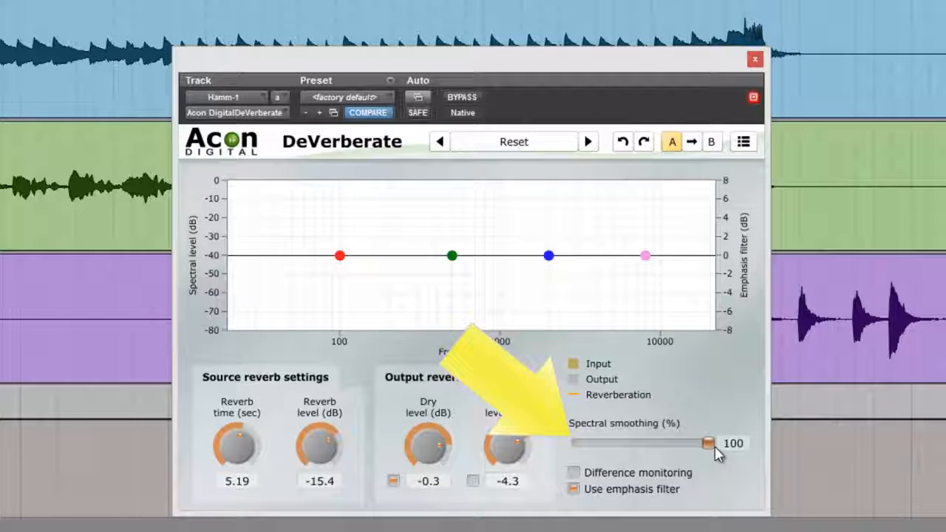
left_click_drag(596, 442, 570, 439)
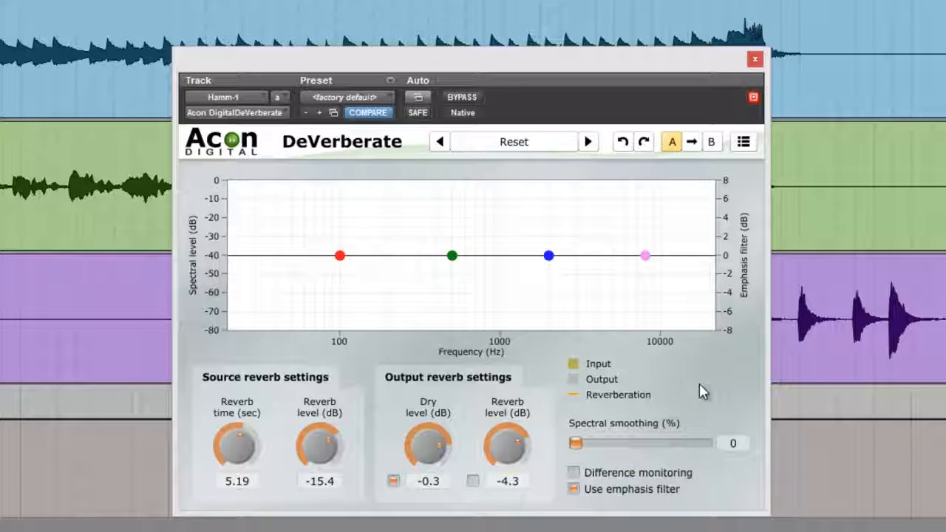
Step: Toggle the emphasis filter to compare the graph with and without its curve, leaving the filter off
left_click(574, 490)
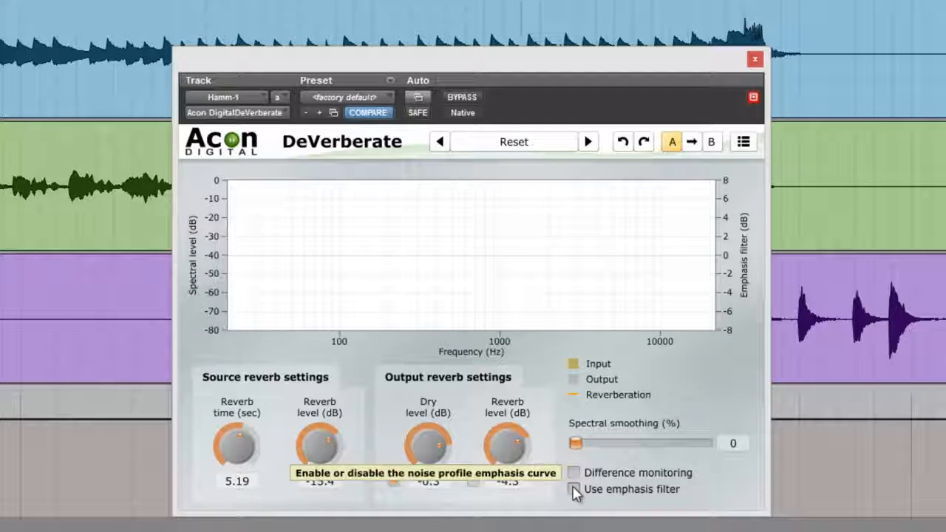
left_click(574, 490)
left_click(575, 490)
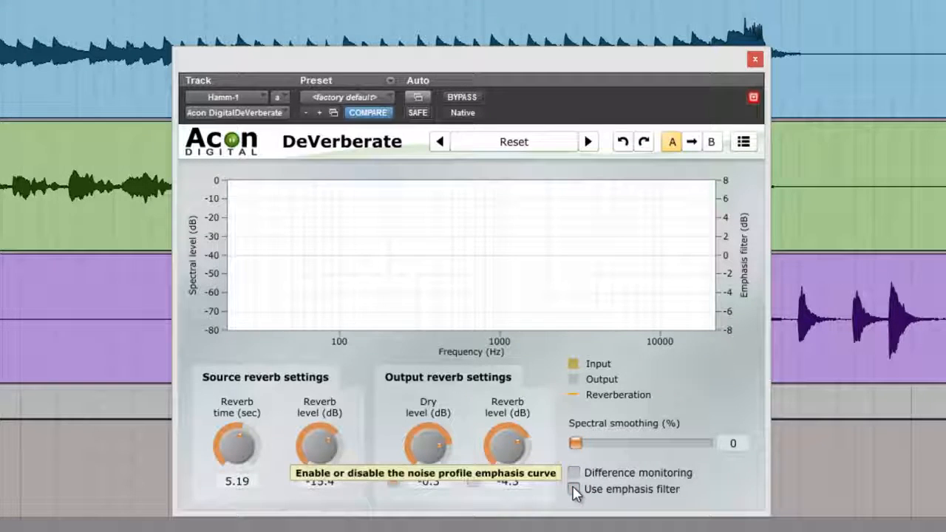
Step: Enable the emphasis filter on Hamm-1, try moving its four band nodes on the graph, and reset them to 0 dB
left_click(574, 490)
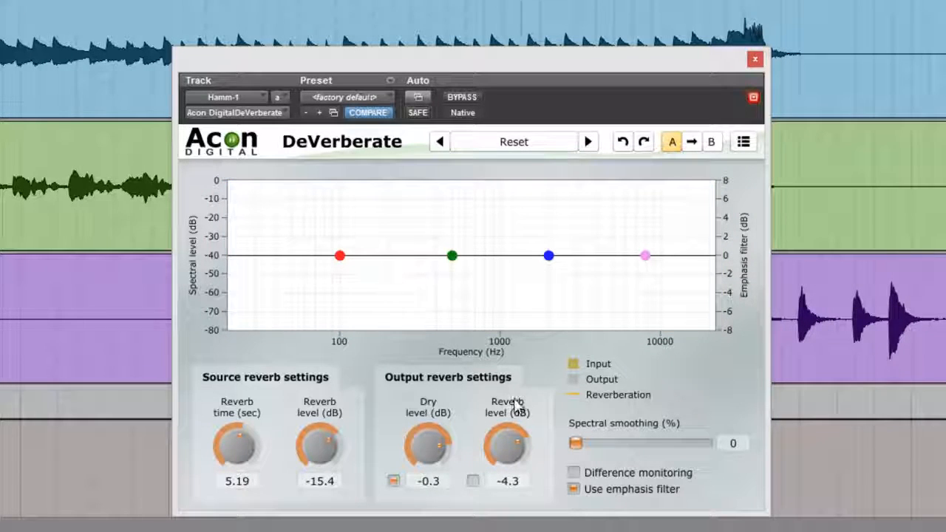
left_click_drag(339, 260, 349, 290)
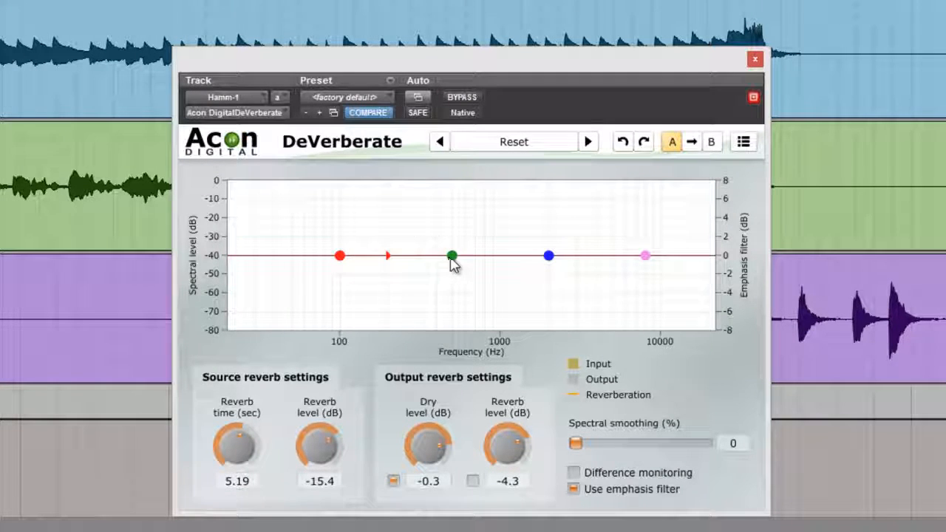
left_click_drag(454, 264, 461, 241)
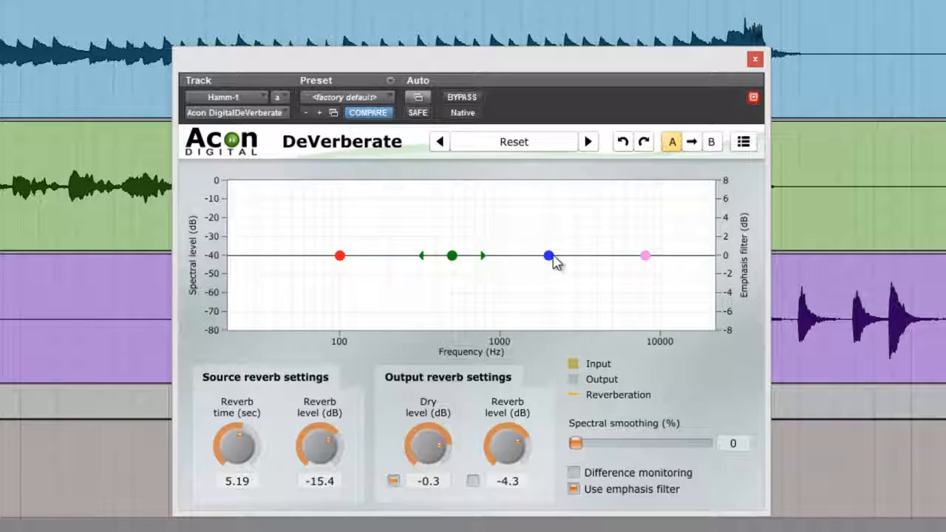
left_click_drag(554, 263, 556, 292)
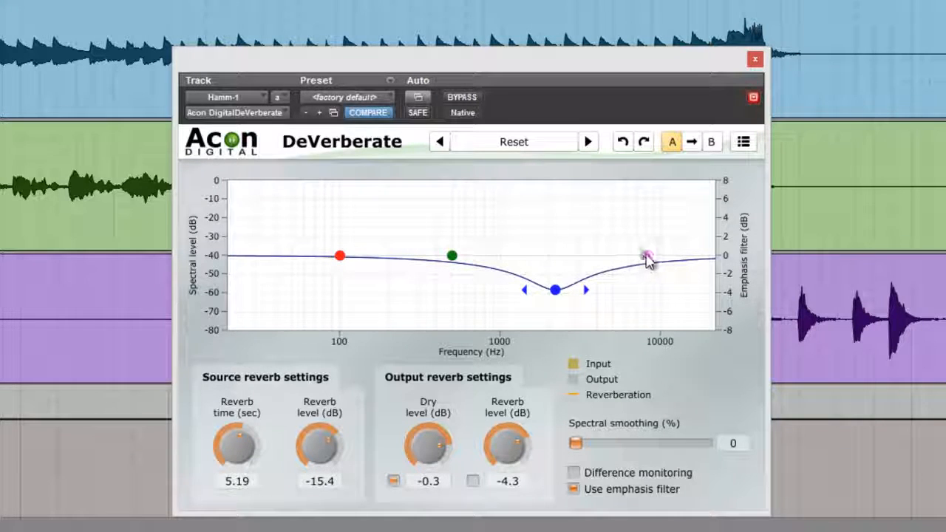
mouse_move(646, 257)
left_mouse_down()
mouse_move(644, 215)
mouse_move(645, 255)
left_mouse_up()
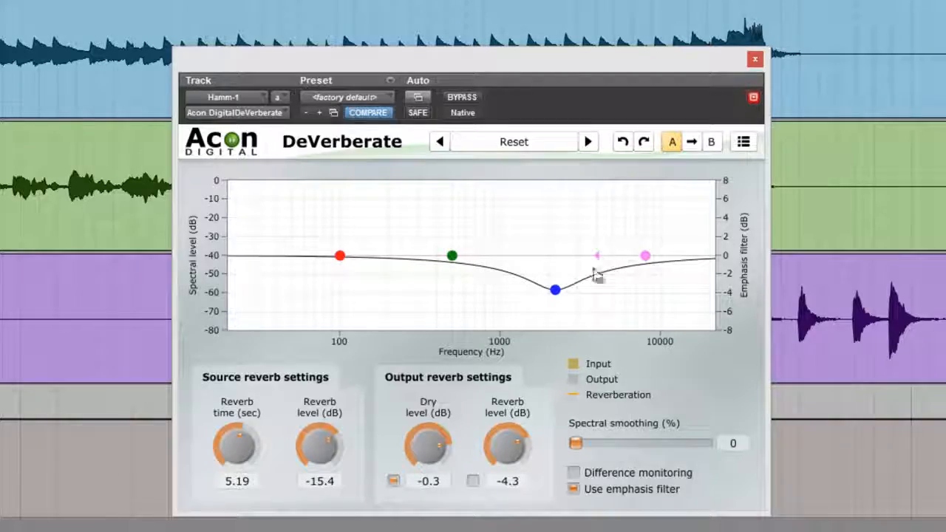
double_click(556, 290)
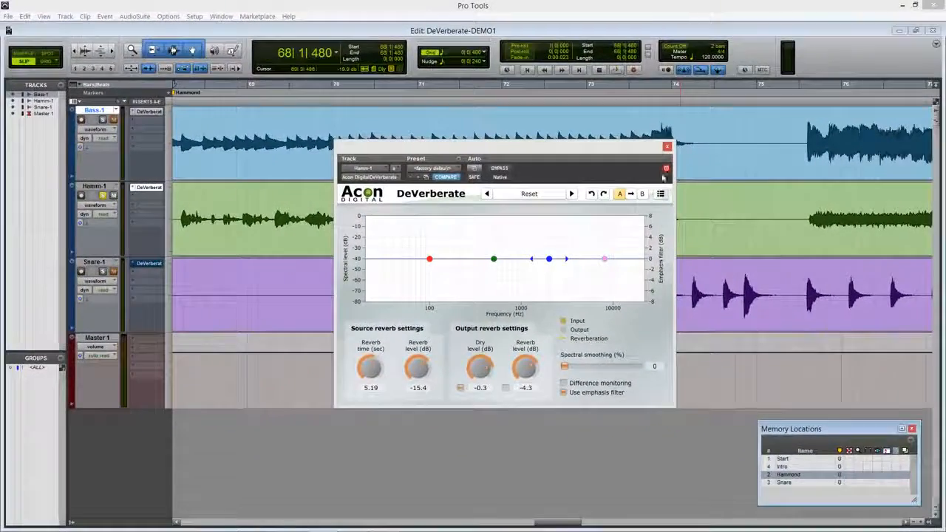
Step: Close Hamm-1's DeVerberate window, recall the Snare memory location and open the DeVerberate insert on Snare-1
left_click(666, 147)
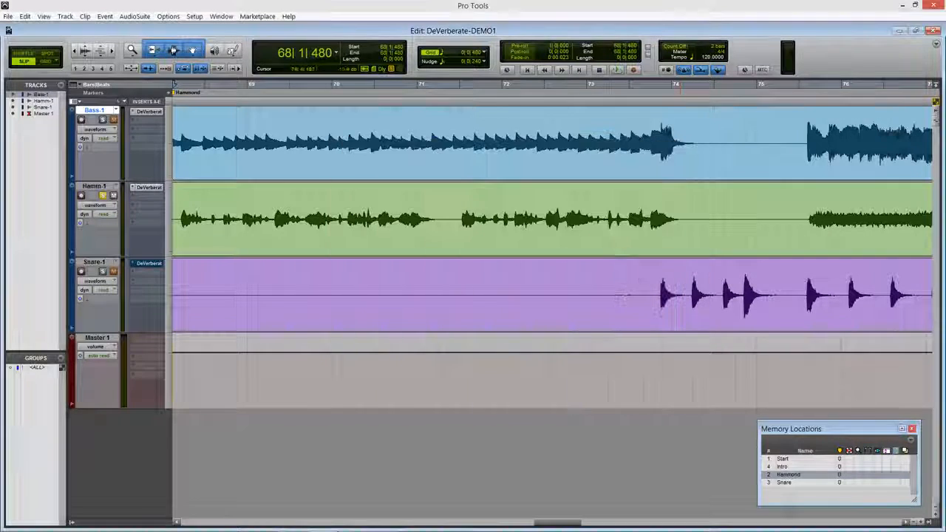
left_click(788, 482)
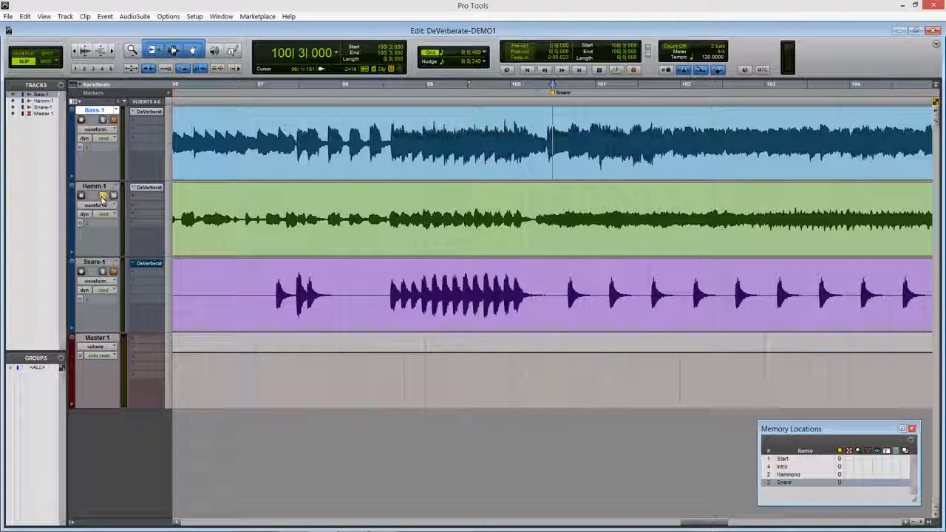
left_click(148, 264)
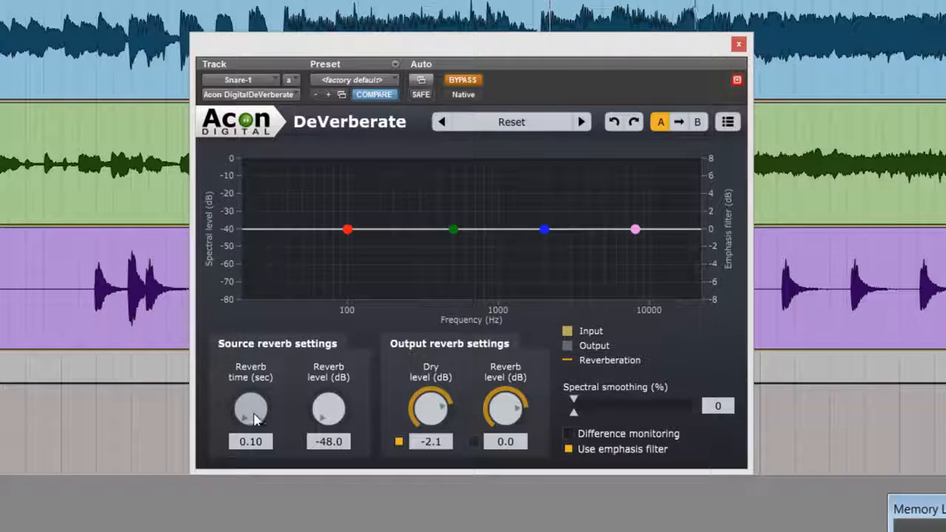
Step: Set Snare-1's source reverb time to about 4.52 sec and reverb level to about -18.8 dB, and take DeVerberate out of bypass
left_click_drag(259, 374, 279, 304)
left_click_drag(329, 418, 338, 341)
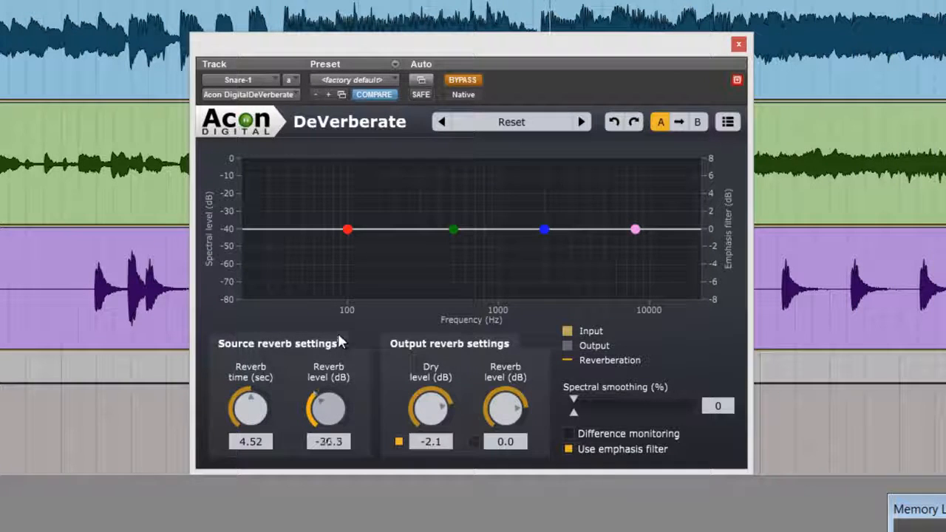
left_click_drag(352, 293, 350, 289)
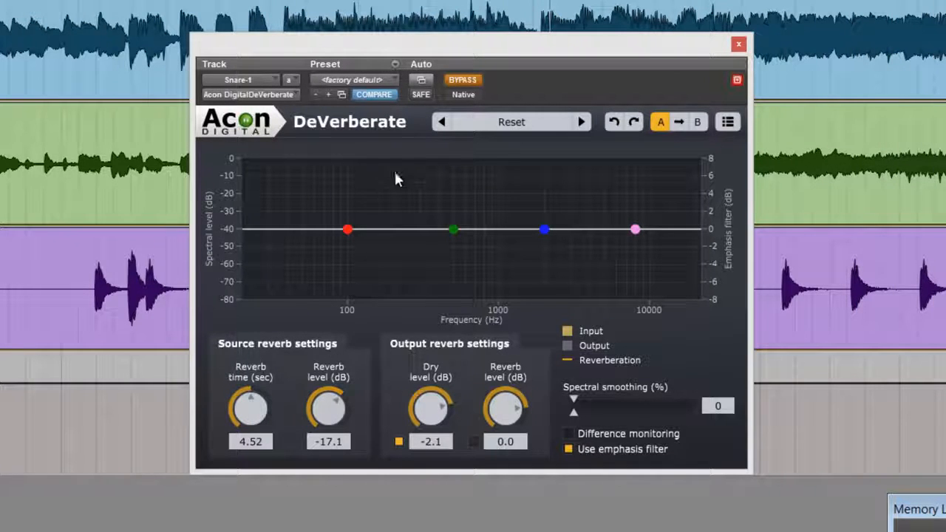
left_click(464, 81)
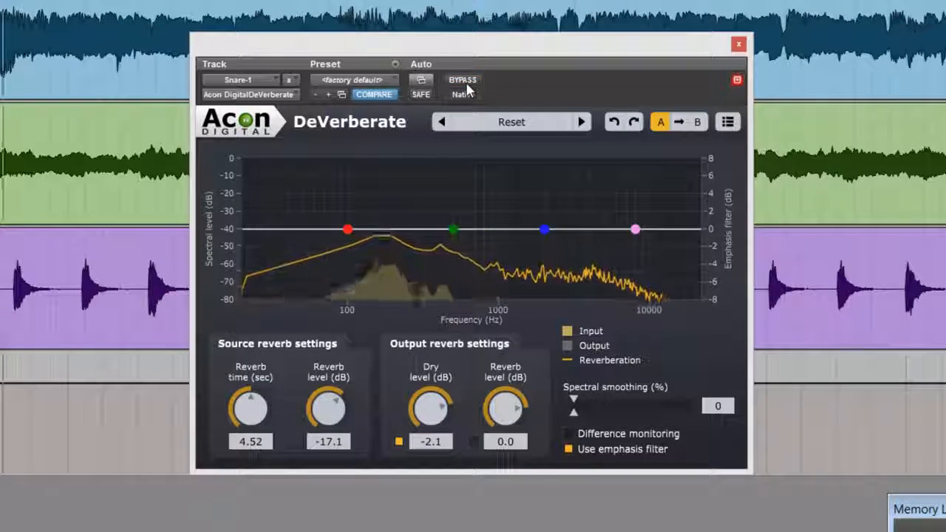
left_click_drag(323, 395, 325, 419)
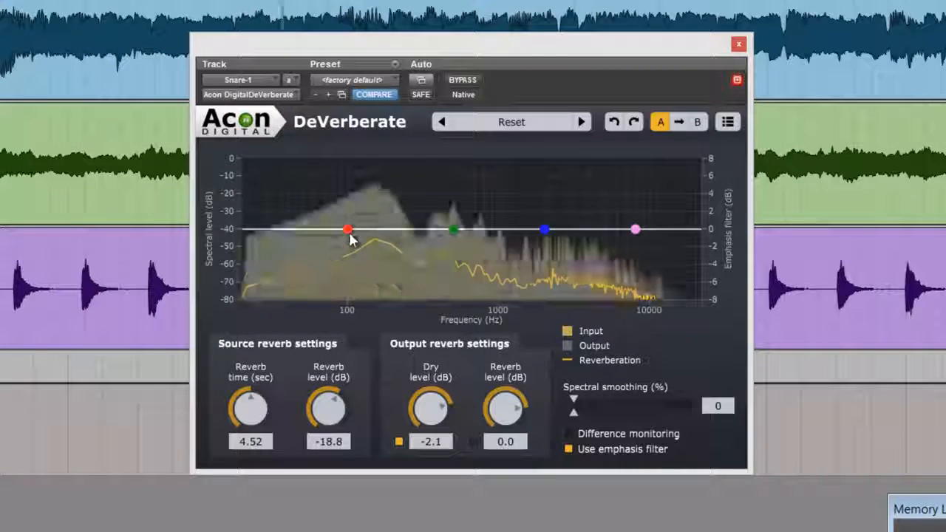
Step: Try boosting the emphasis filter's 100 Hz band by about 6.5 dB and moving its highest band, resetting both to 0 dB
left_click_drag(347, 229, 349, 175)
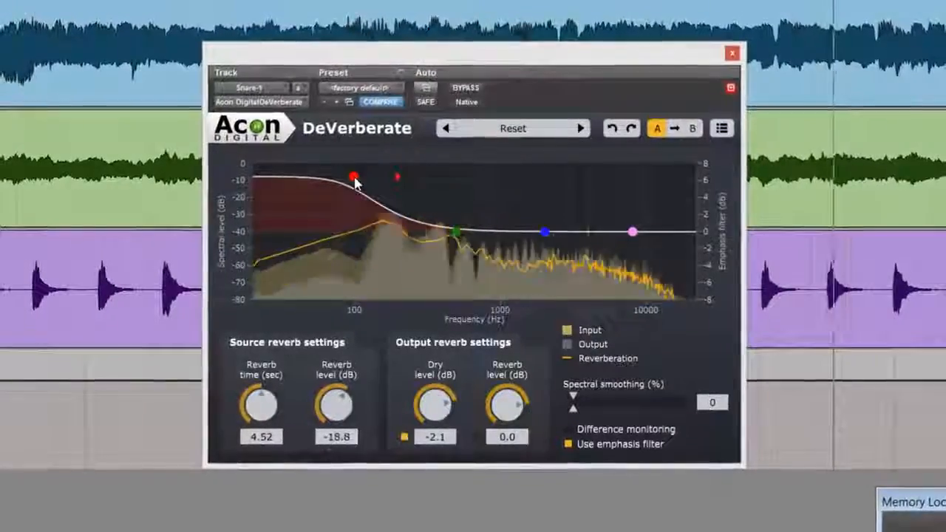
double_click(350, 174)
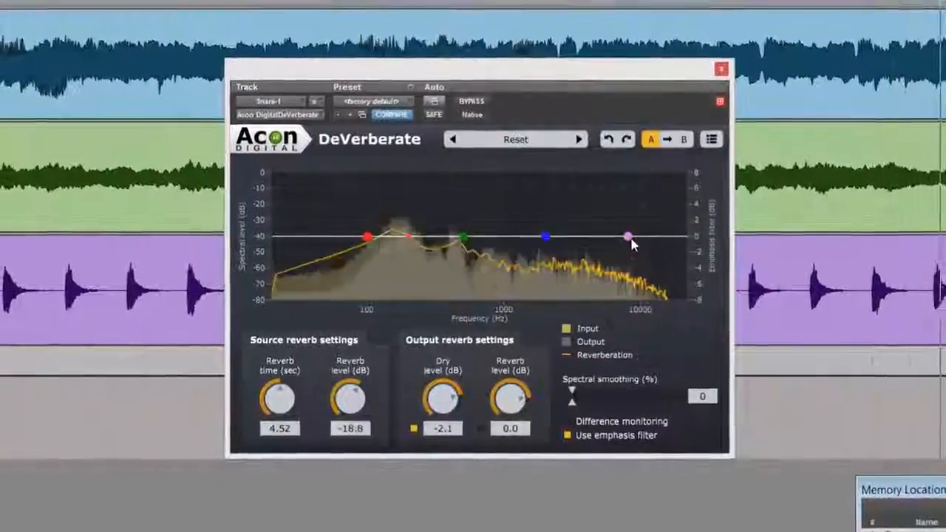
left_click_drag(631, 234, 612, 257)
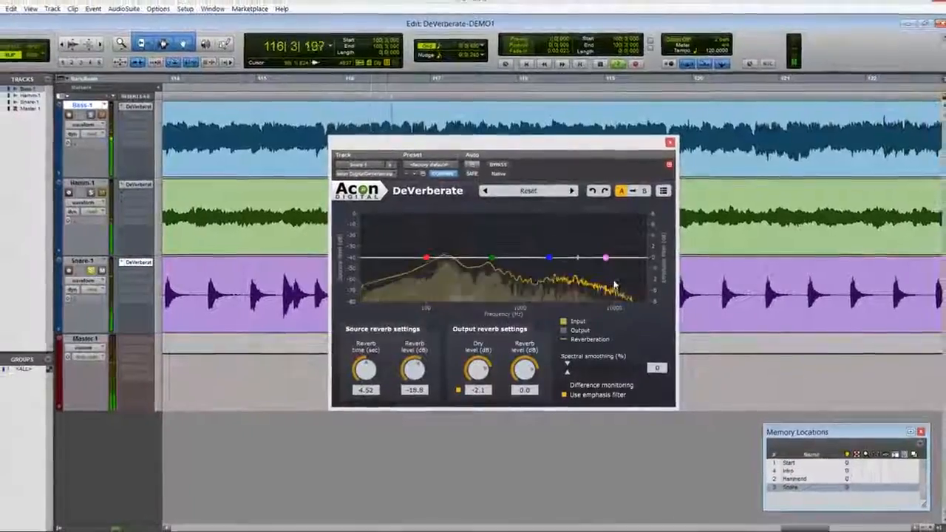